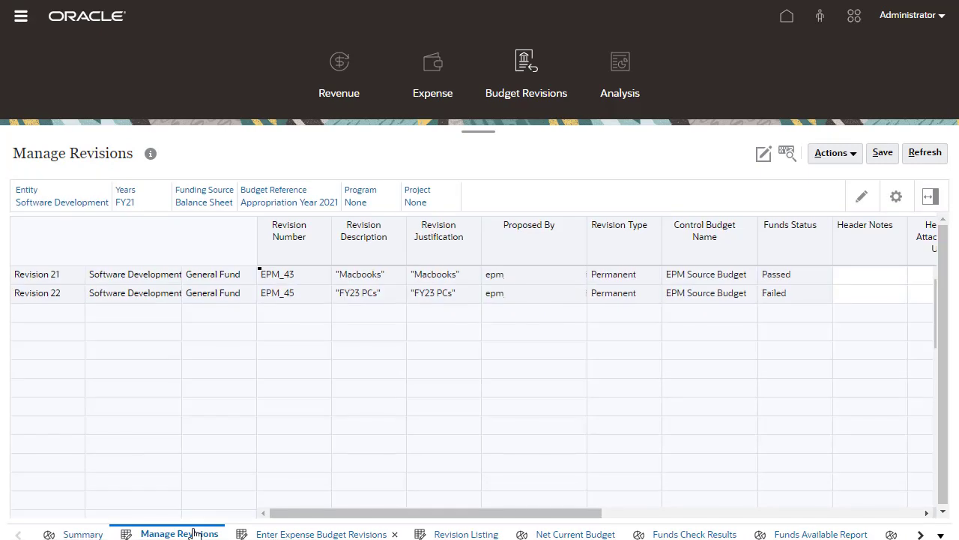
Set the Manage Revisions form's Entity to Total Entity and bring up the options for Revision 2
{"action": "left_click", "coordinate": [86, 208]}
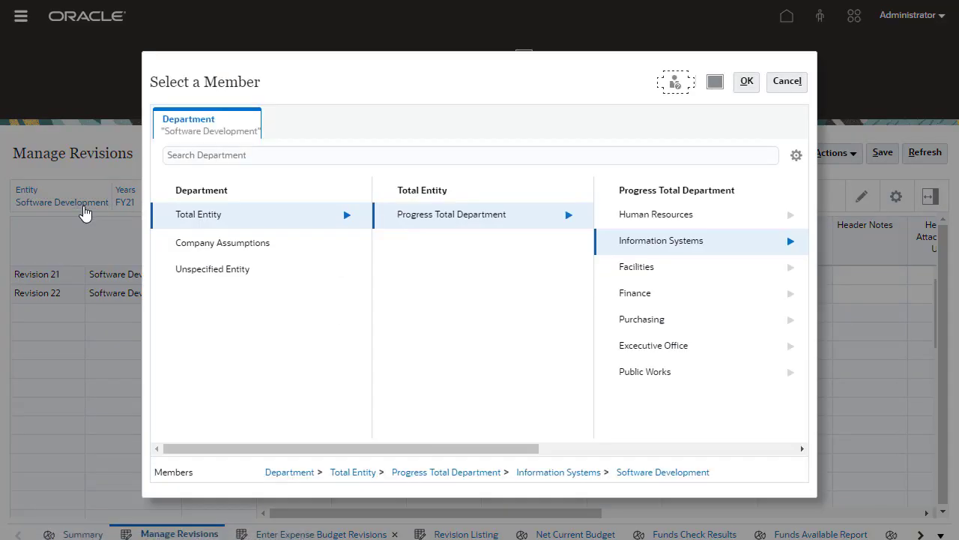
{"action": "left_click", "coordinate": [173, 216]}
{"action": "left_click", "coordinate": [746, 82]}
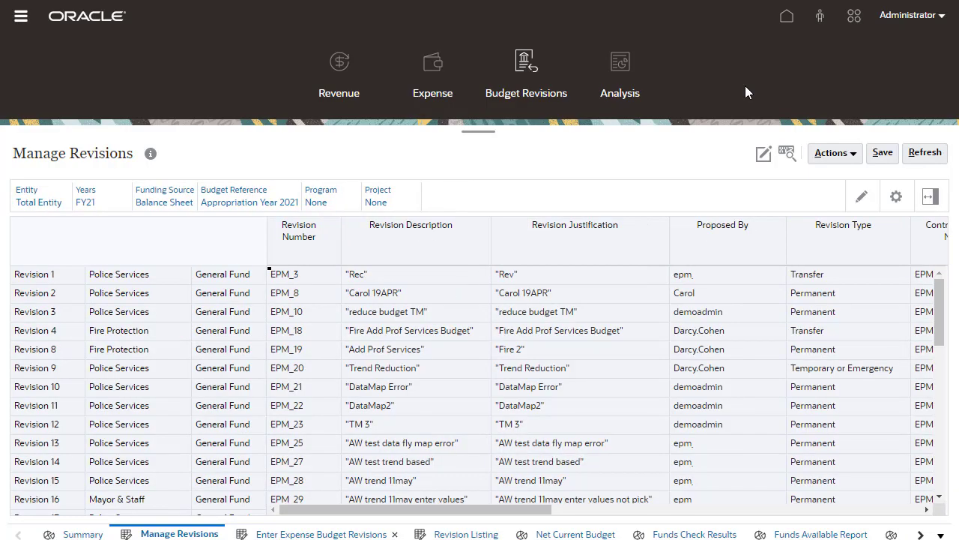
{"action": "right_click", "coordinate": [80, 293]}
{"action": "mouse_move", "coordinate": [218, 188]}
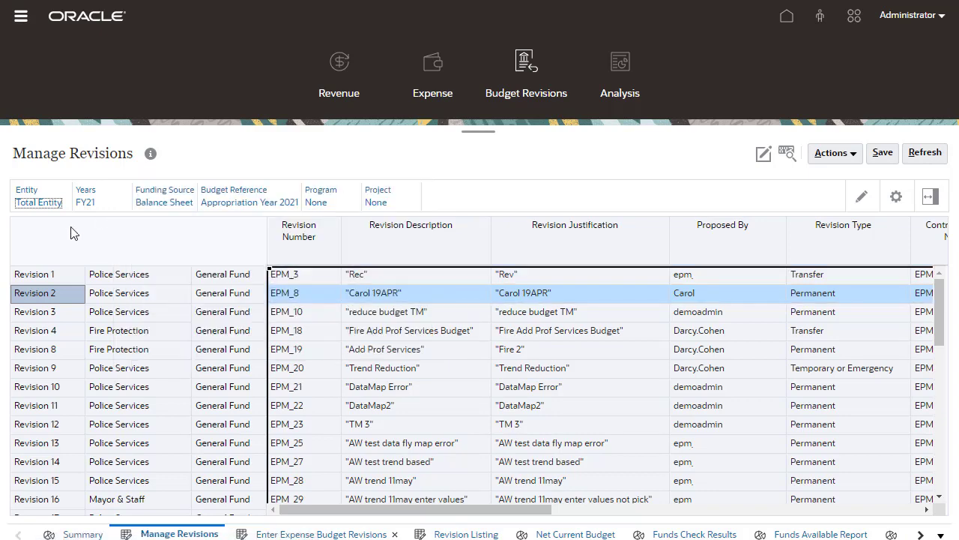
Search for the Software member and set the Manage Revisions form's Entity to Software Development
{"action": "left_click", "coordinate": [71, 196]}
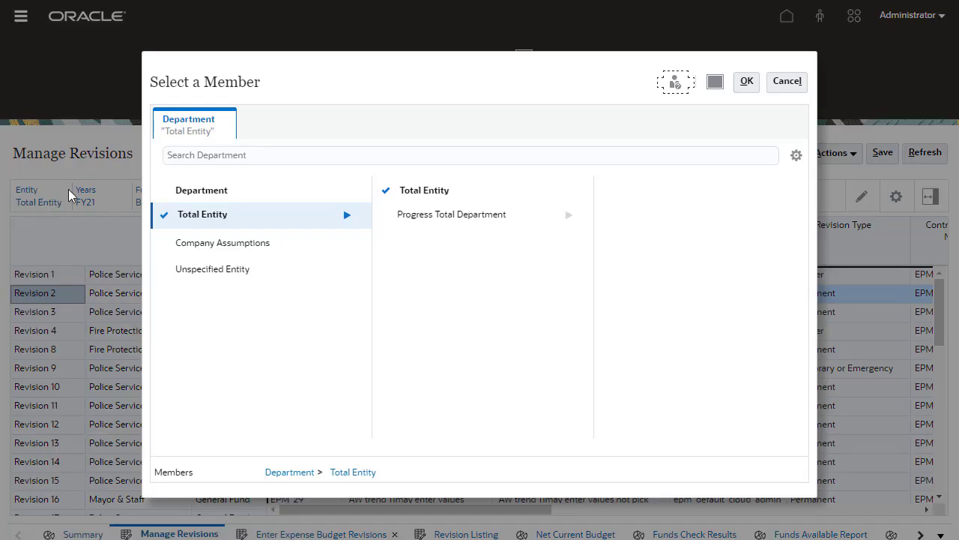
{"action": "type", "text": "Software"}
{"action": "left_click", "coordinate": [161, 217]}
{"action": "left_click", "coordinate": [746, 81]}
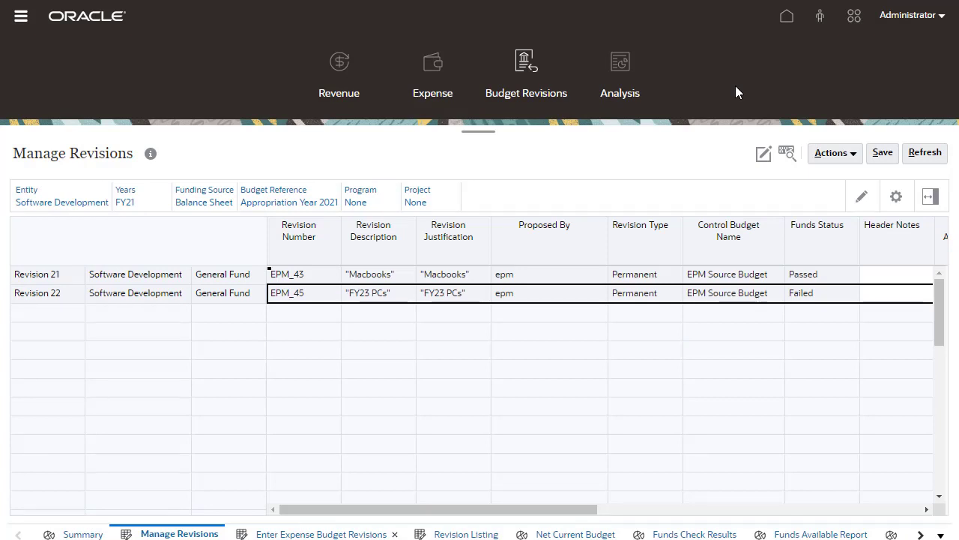
Start Create and Populate Revision from the first empty row and choose Software Development, shown by alias, as the entity dimension member
{"action": "right_click", "coordinate": [67, 307]}
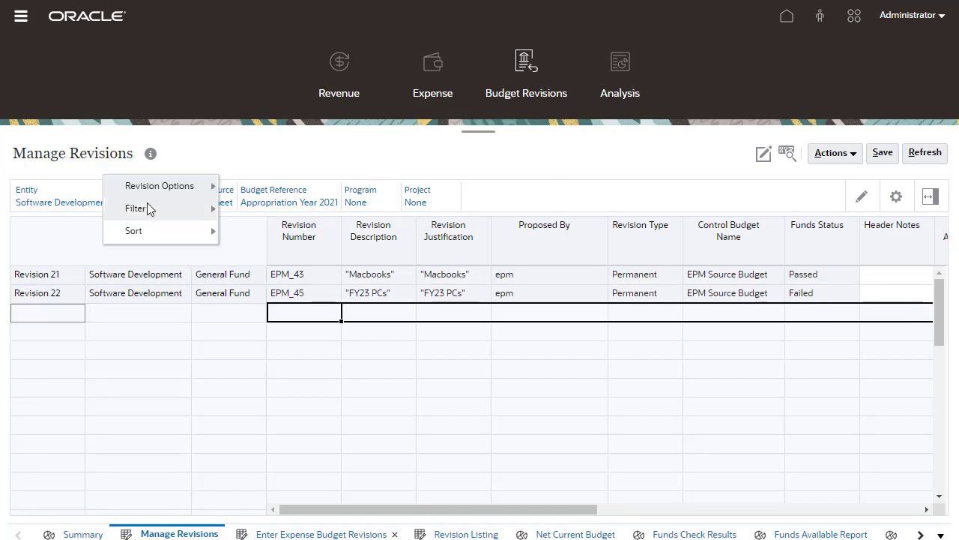
{"action": "mouse_move", "coordinate": [171, 189]}
{"action": "left_click", "coordinate": [271, 187]}
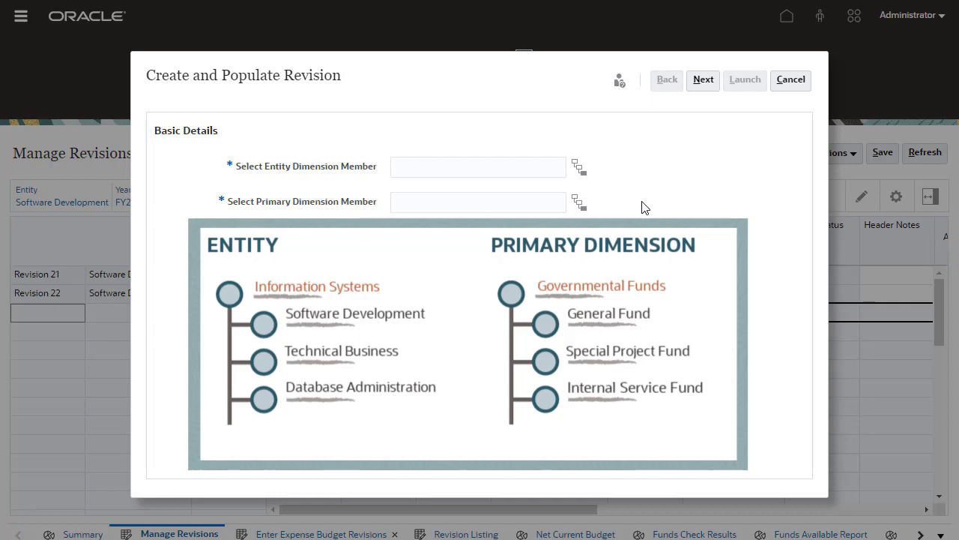
{"action": "left_click", "coordinate": [577, 165]}
{"action": "left_click", "coordinate": [567, 158]}
{"action": "type", "text": "Software"}
{"action": "key", "text": "Return"}
{"action": "left_click", "coordinate": [796, 160]}
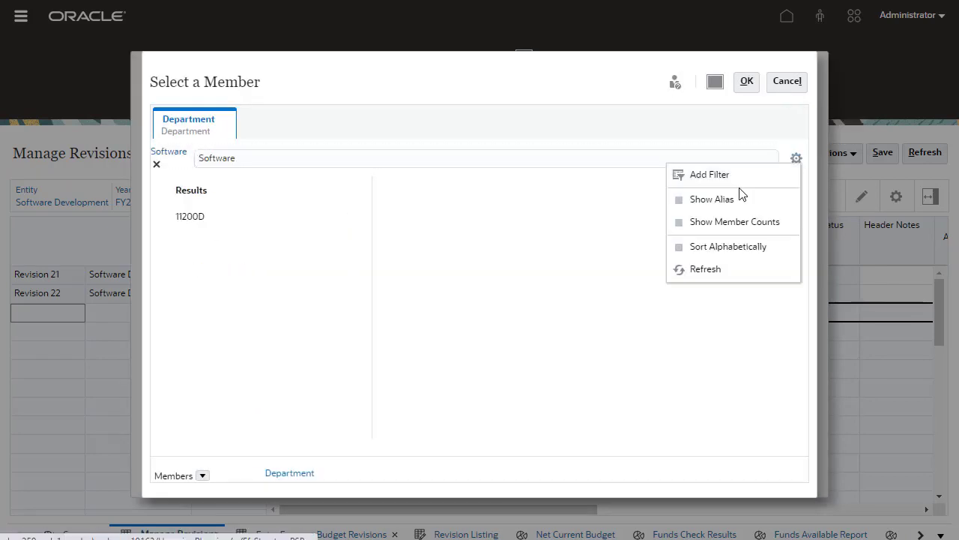
{"action": "left_click", "coordinate": [740, 197]}
{"action": "left_click", "coordinate": [225, 217]}
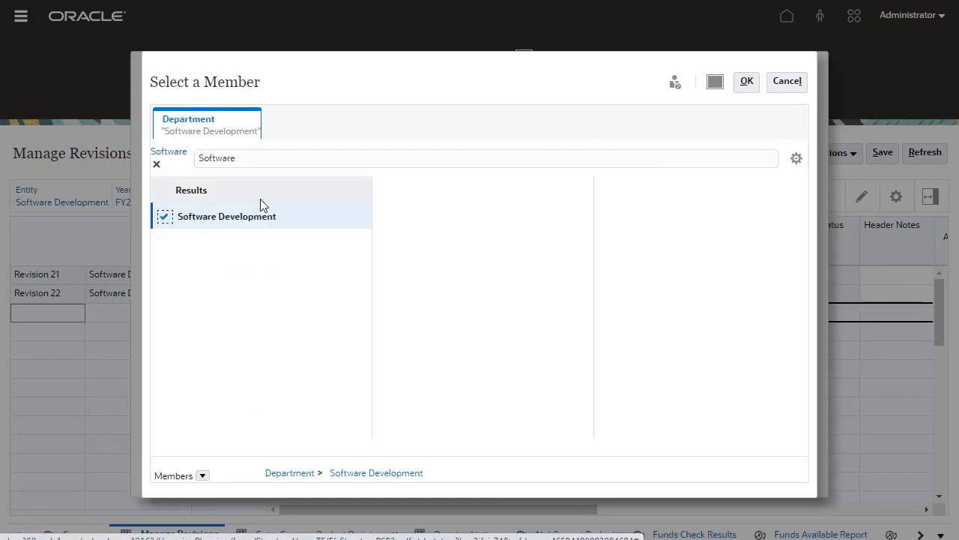
{"action": "left_click", "coordinate": [747, 82]}
Search the funds for General and choose General Fund as the primary dimension member
{"action": "left_click", "coordinate": [580, 202]}
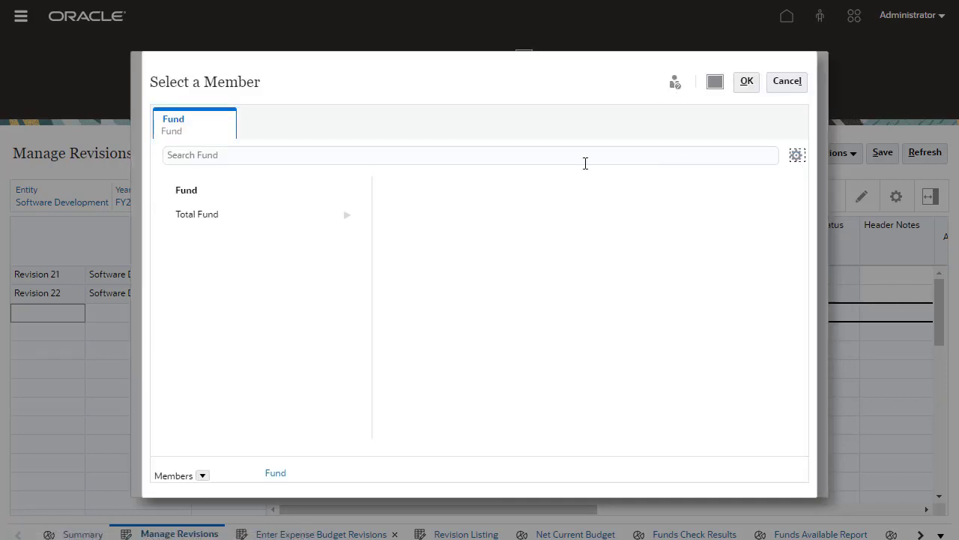
{"action": "left_click", "coordinate": [585, 160]}
{"action": "type", "text": "General"}
{"action": "key", "text": "Return"}
{"action": "left_click", "coordinate": [165, 242]}
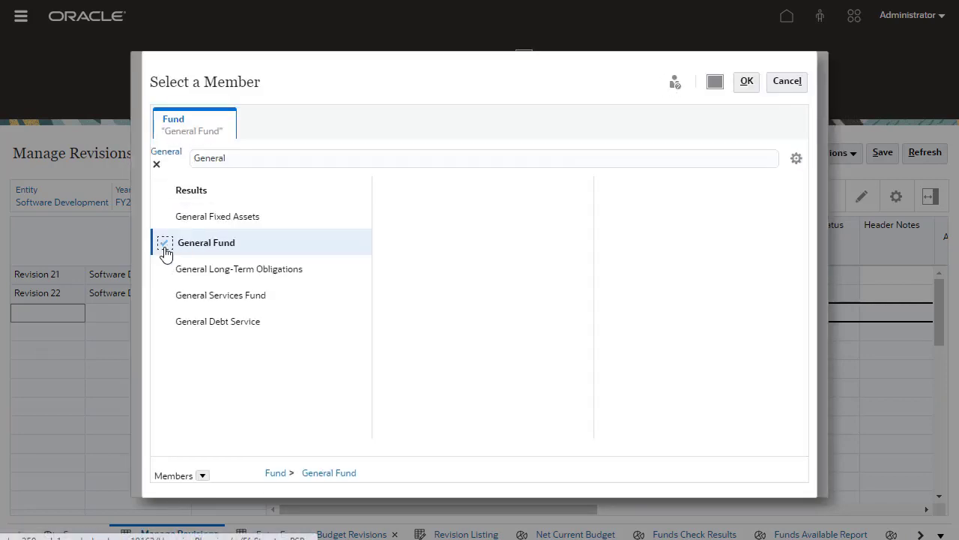
{"action": "left_click", "coordinate": [748, 81]}
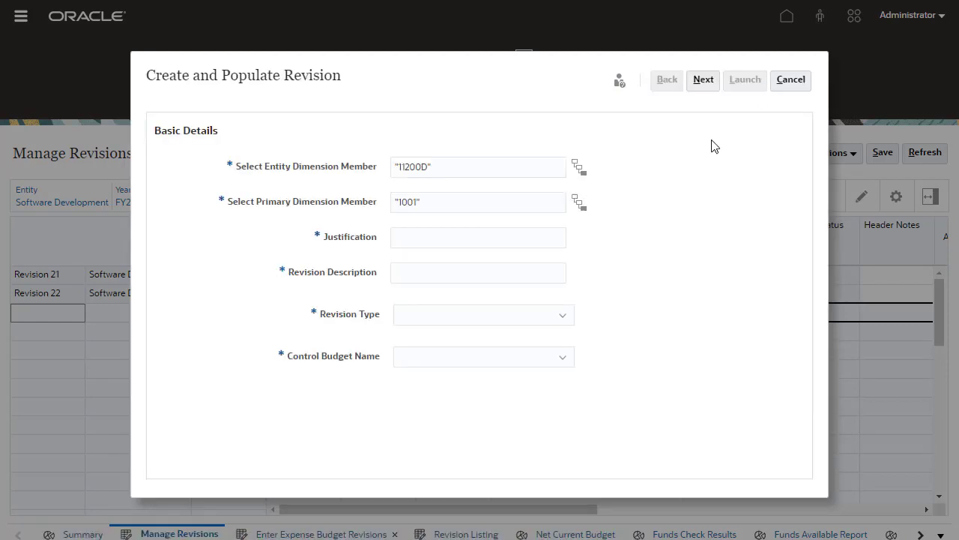
Enter "Mobile Web Interface Testing" as both the justification and the revision description
{"action": "left_click", "coordinate": [496, 232]}
{"action": "type", "text": "Mobile Web Interface Testing"}
{"action": "left_click", "coordinate": [461, 268]}
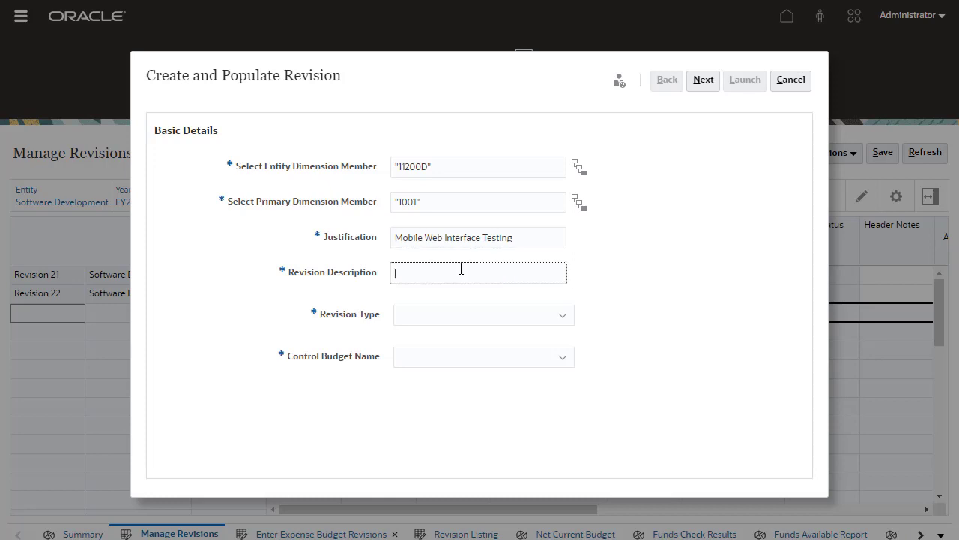
{"action": "type", "text": "Mobile Web Interface Testing"}
Set the revision type to Temporary or Emergency and the control budget to EPM Source Budget, and continue to the account selection
{"action": "left_click", "coordinate": [551, 314]}
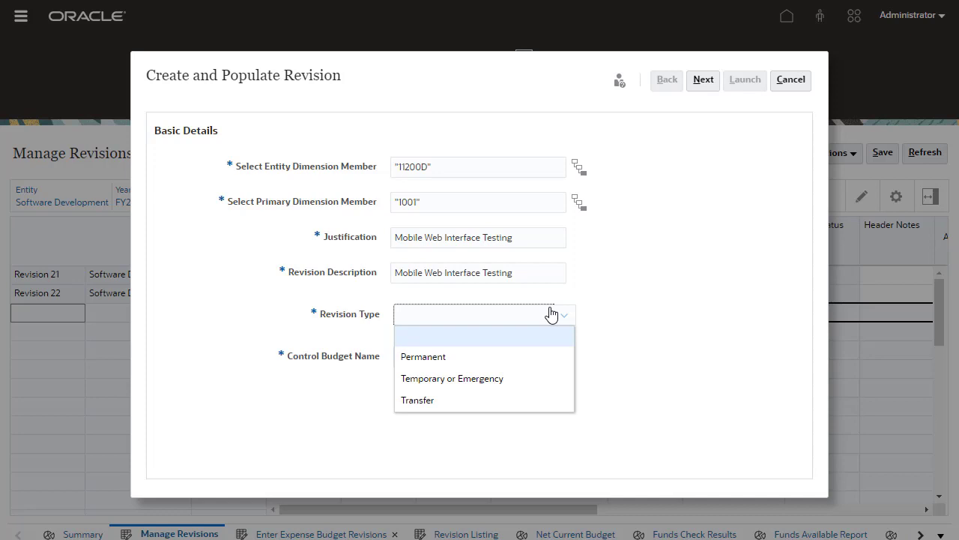
{"action": "left_click", "coordinate": [520, 379]}
{"action": "left_click", "coordinate": [558, 358]}
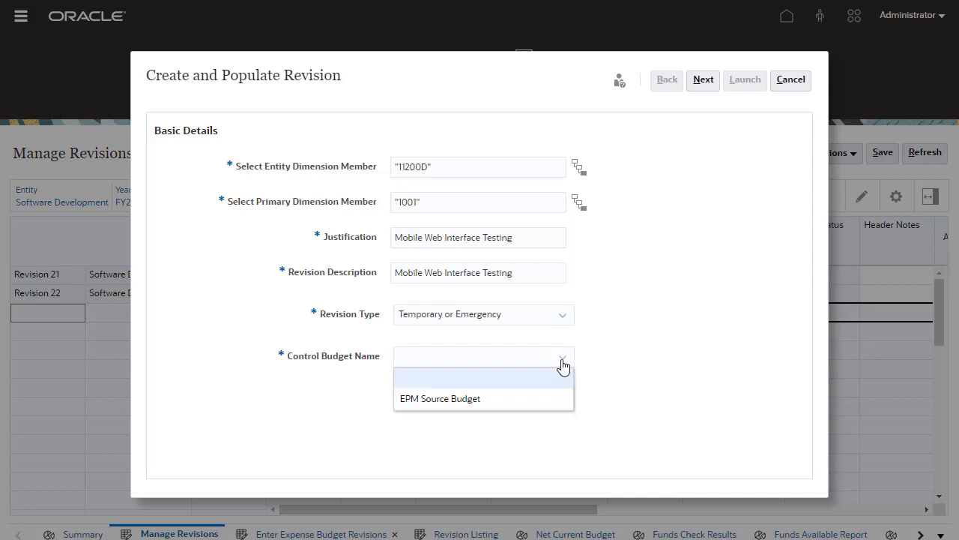
{"action": "left_click", "coordinate": [548, 399]}
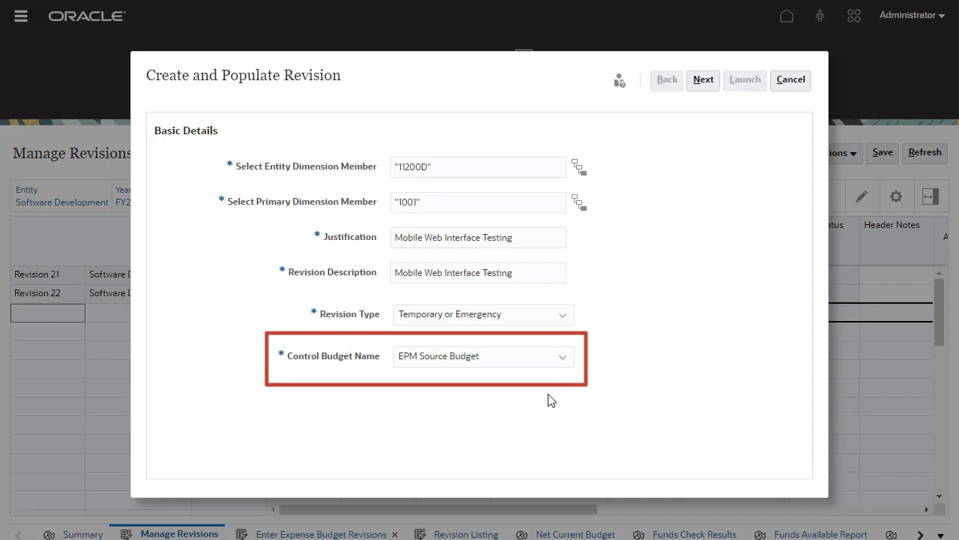
{"action": "left_click", "coordinate": [712, 79]}
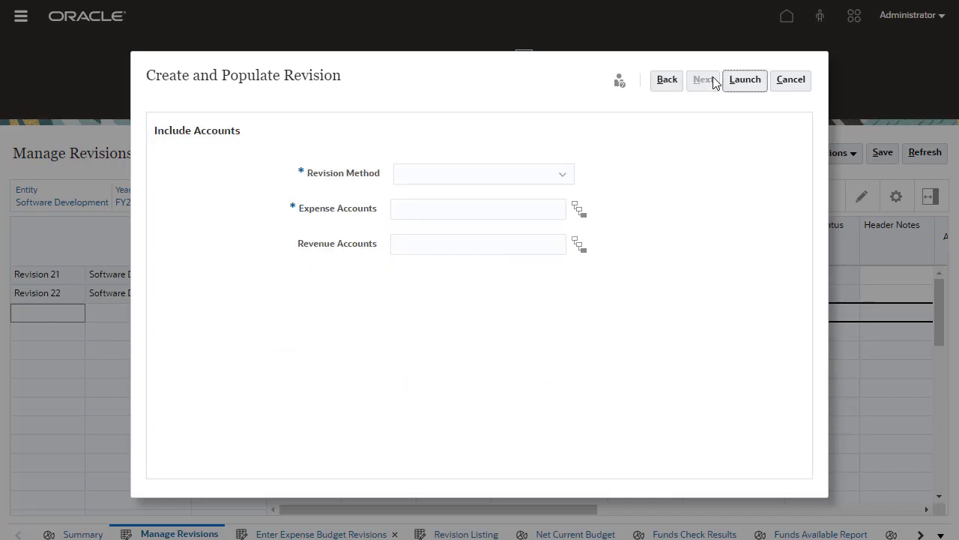
Choose Direct Entry as the revision method and Technical services as the expense account, and continue to the adjustment page
{"action": "left_click", "coordinate": [568, 177]}
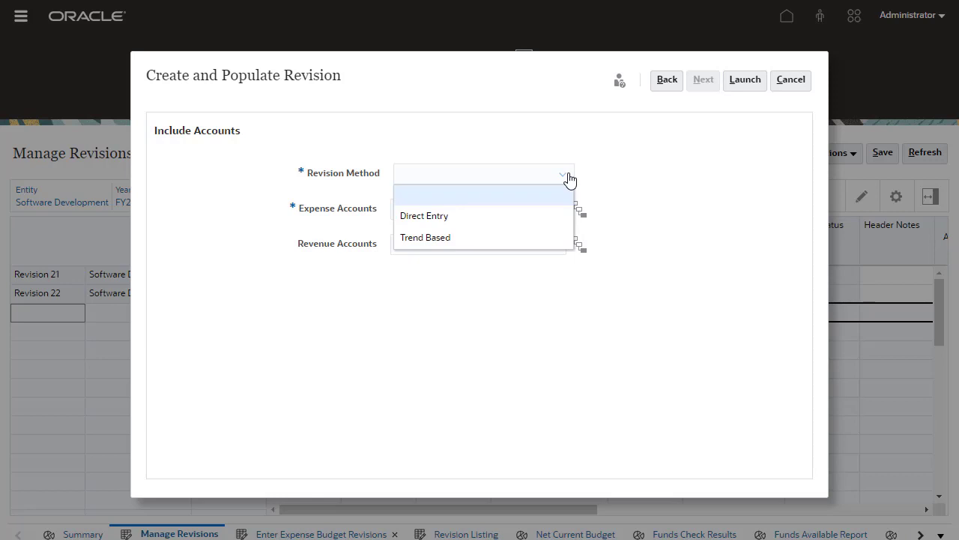
{"action": "left_click", "coordinate": [533, 215]}
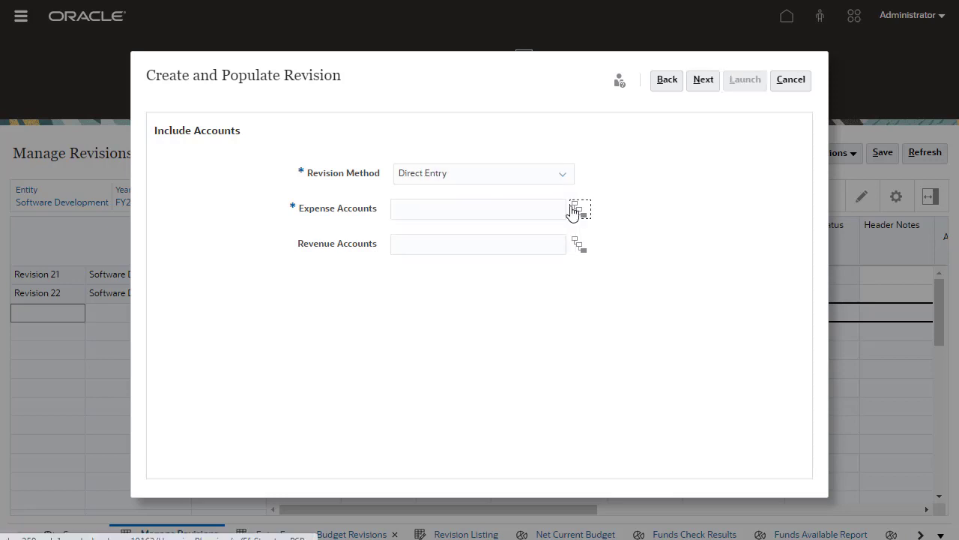
{"action": "left_click", "coordinate": [577, 210]}
{"action": "left_click", "coordinate": [351, 242]}
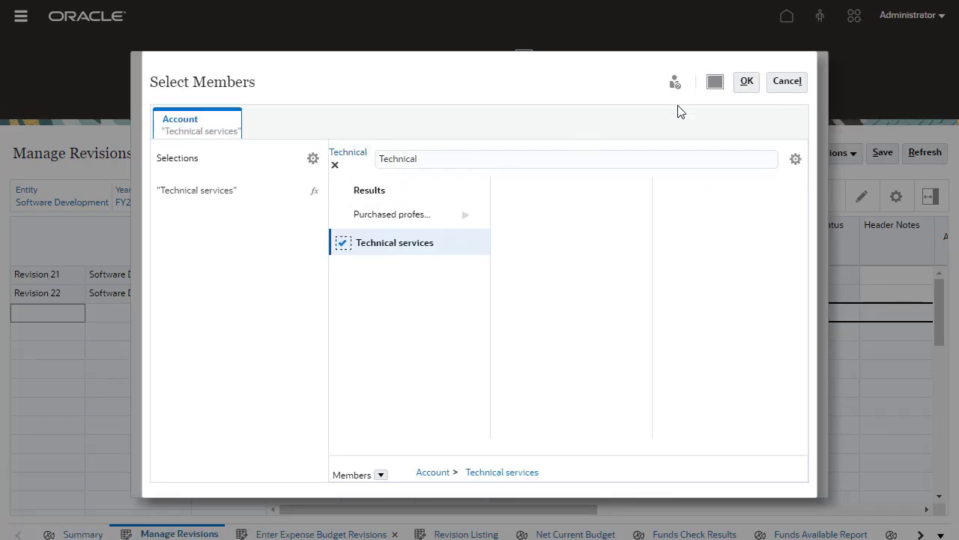
{"action": "left_click", "coordinate": [745, 83]}
{"action": "left_click", "coordinate": [701, 86]}
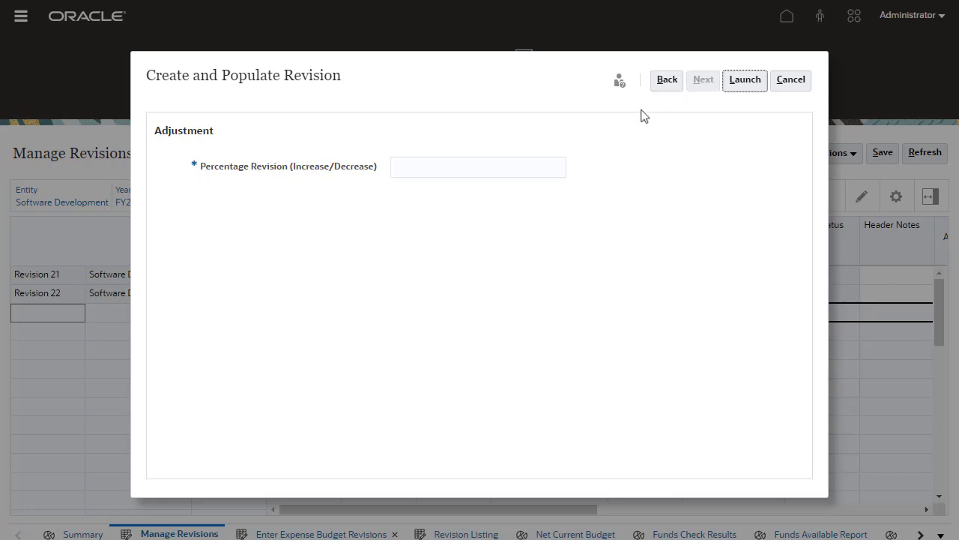
Set the percentage revision to 0 and launch the creation of the revision
{"action": "left_click", "coordinate": [520, 160]}
{"action": "type", "text": "0"}
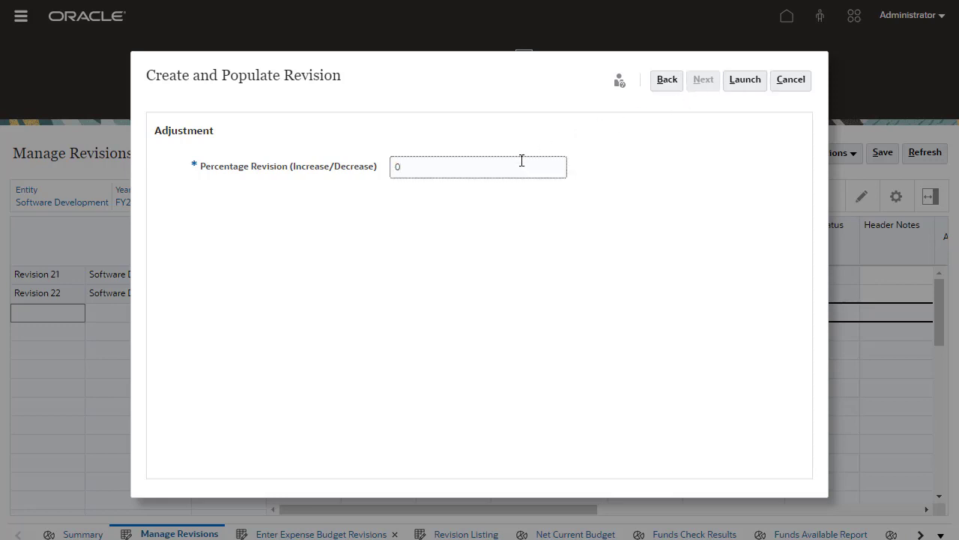
{"action": "left_click", "coordinate": [756, 88]}
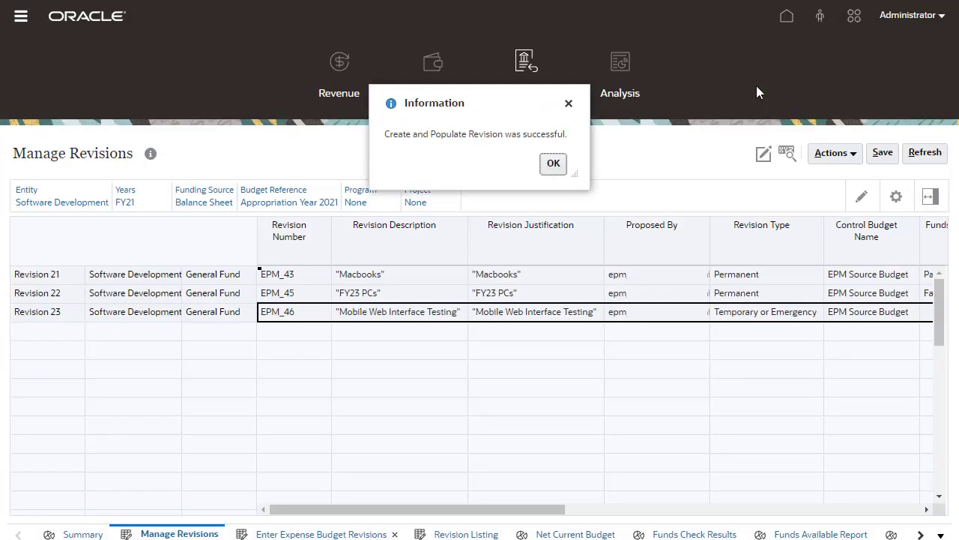
{"action": "left_click", "coordinate": [552, 164]}
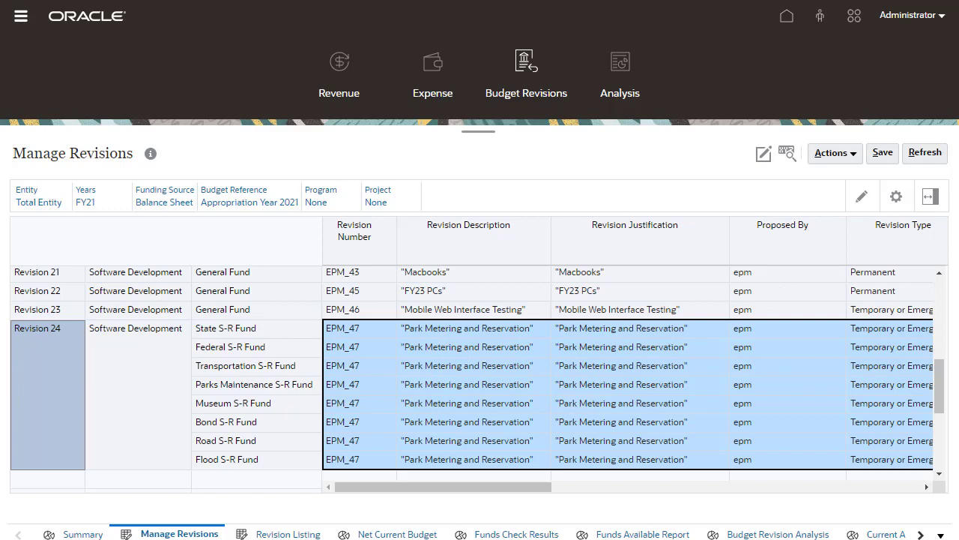
Open the expense direct entry form for Revision 21, number EPM_43, from its revision options
{"action": "left_click", "coordinate": [898, 487]}
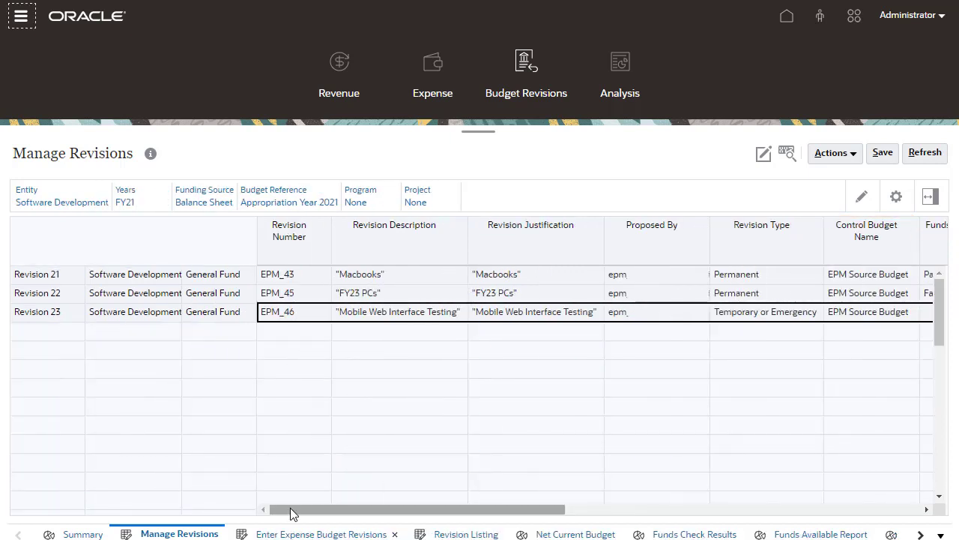
{"action": "right_click", "coordinate": [310, 276]}
{"action": "mouse_move", "coordinate": [430, 194]}
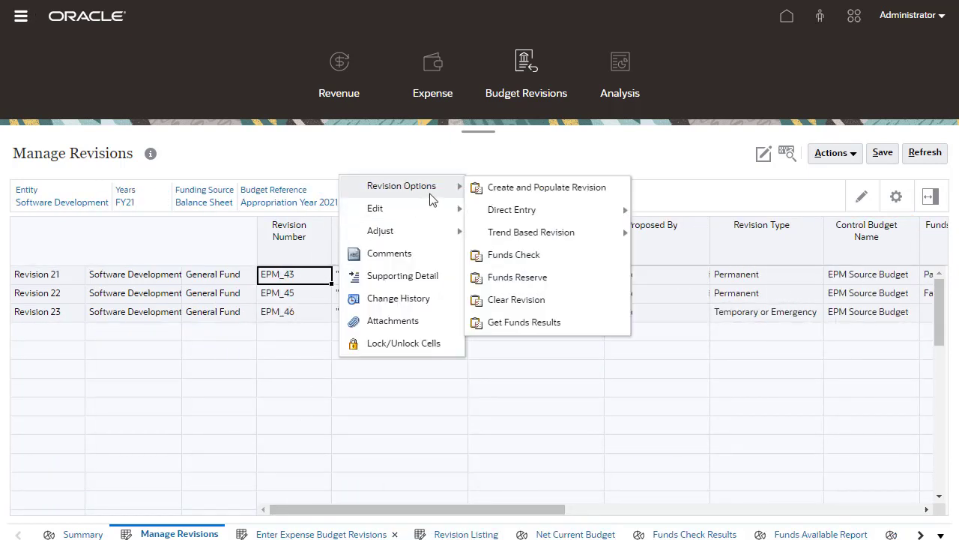
{"action": "mouse_move", "coordinate": [540, 214]}
{"action": "left_click", "coordinate": [671, 213]}
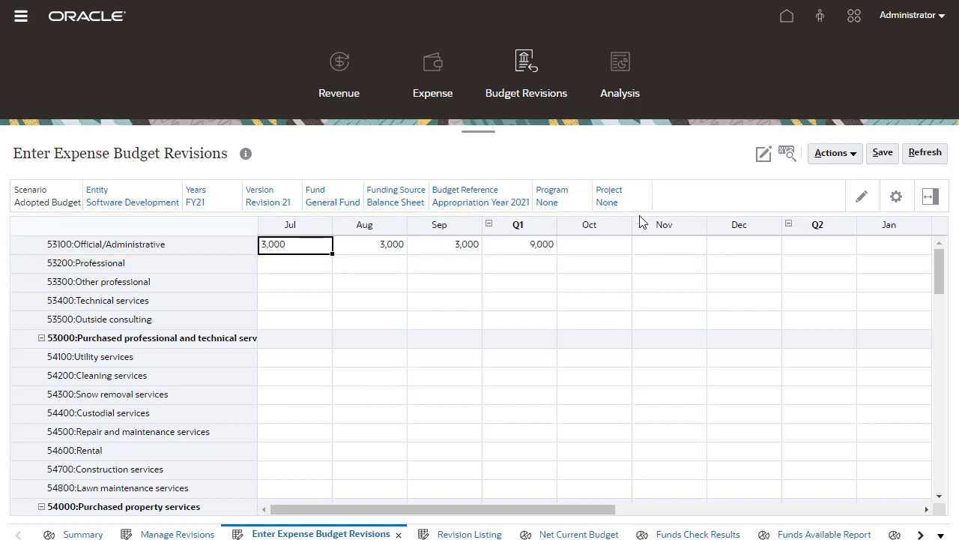
Enter 3,000 in October and clear the July amount on the 53100:Official/Administrative row
{"action": "left_click", "coordinate": [596, 250]}
{"action": "type", "text": "3,000"}
{"action": "key", "text": "Return"}
{"action": "left_click", "coordinate": [329, 249]}
{"action": "key", "text": "Delete"}
{"action": "key", "text": "Tab"}
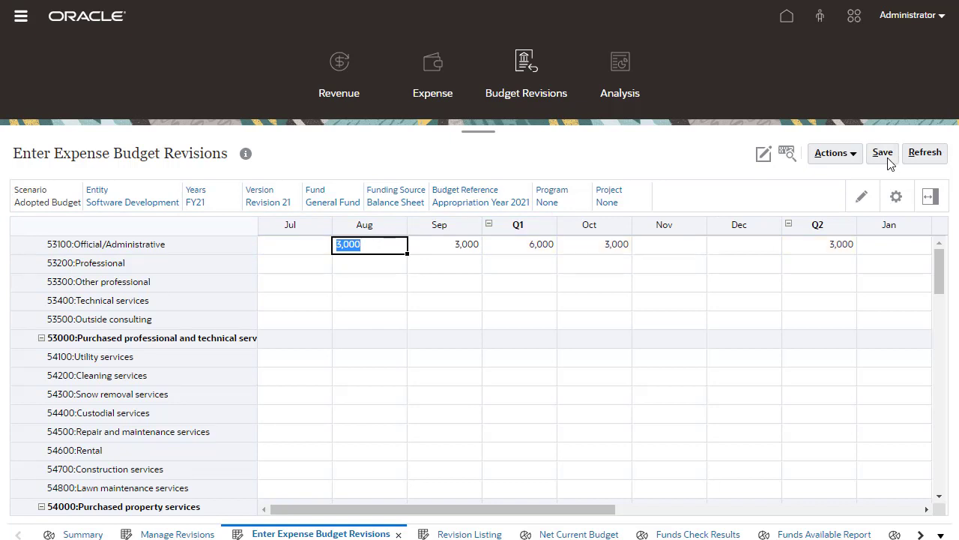
Review the line level descriptive details form for August of 53100:Official/Administrative and close it
{"action": "right_click", "coordinate": [386, 249]}
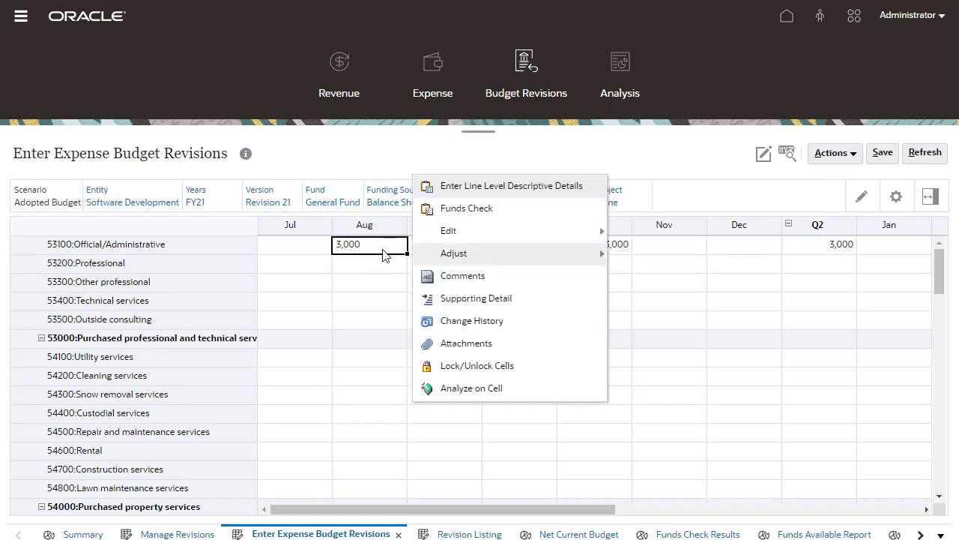
{"action": "left_click", "coordinate": [589, 187]}
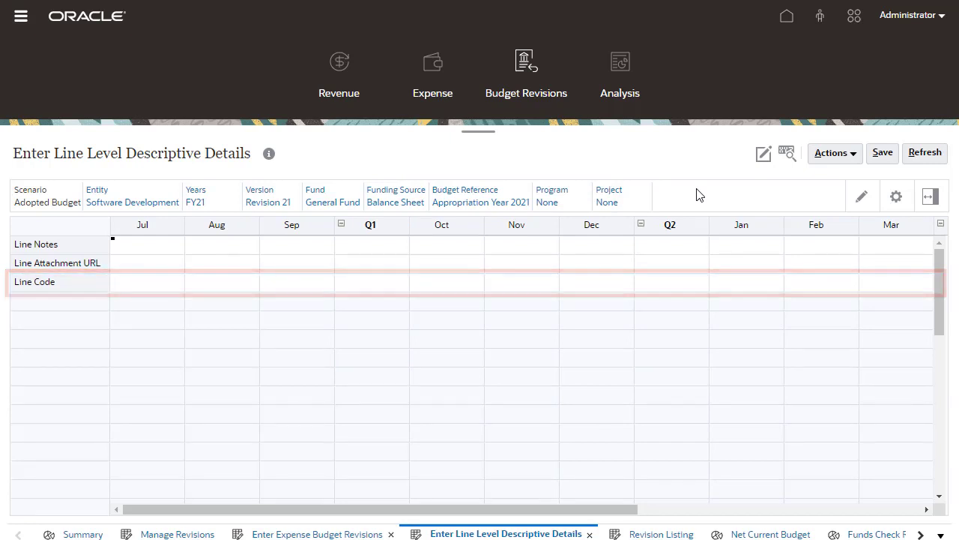
{"action": "left_click", "coordinate": [589, 533]}
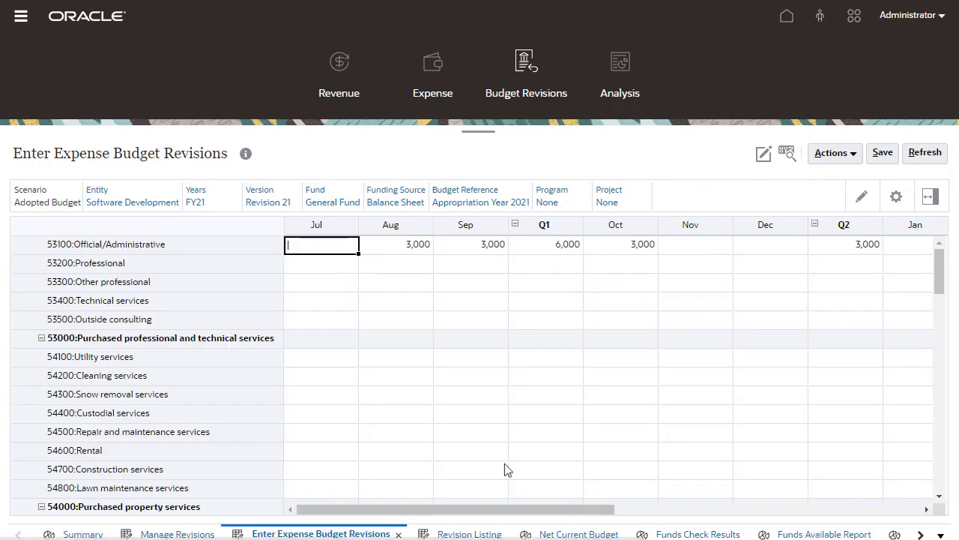
Run a Funds Check on version OEP_R21 from the 53100:Official/Administrative row
{"action": "right_click", "coordinate": [233, 244]}
{"action": "left_click", "coordinate": [350, 208]}
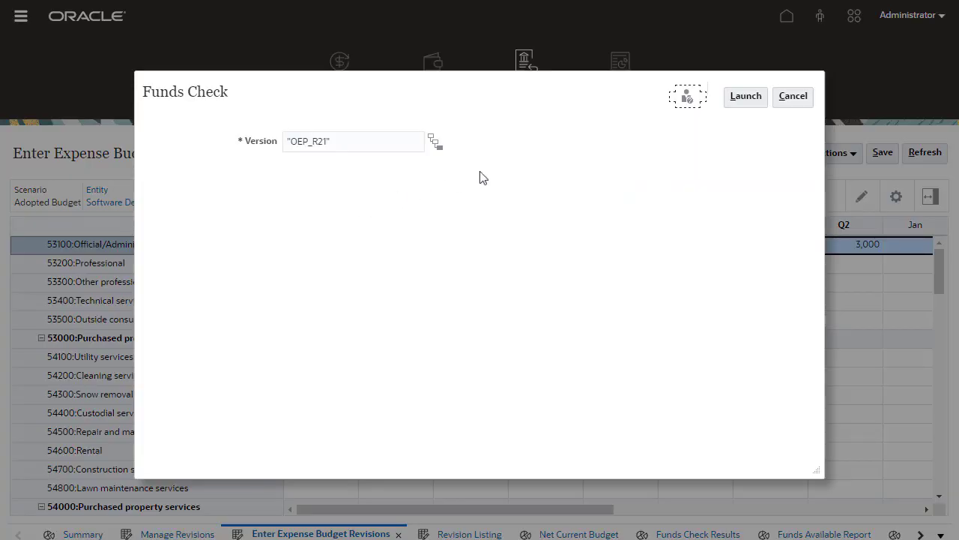
{"action": "left_click", "coordinate": [752, 101]}
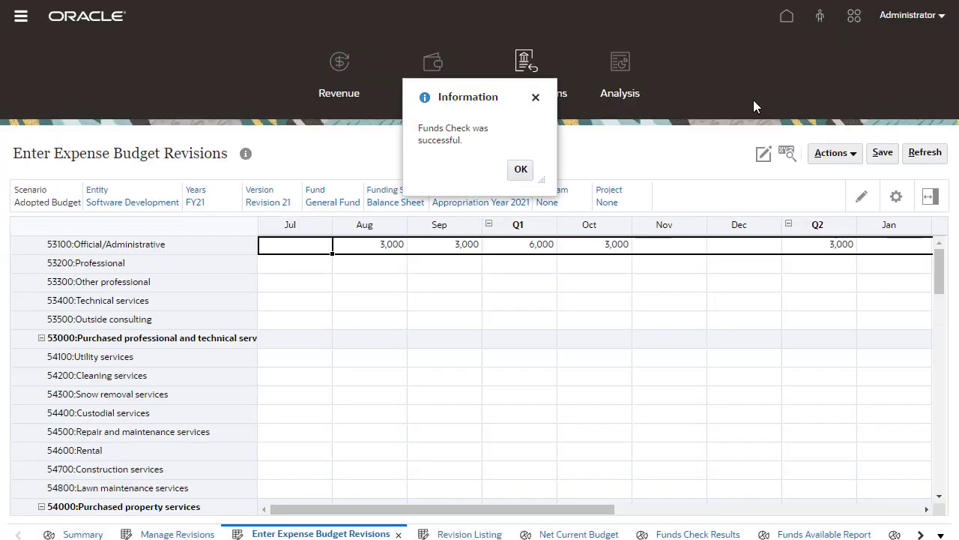
{"action": "left_click", "coordinate": [520, 169]}
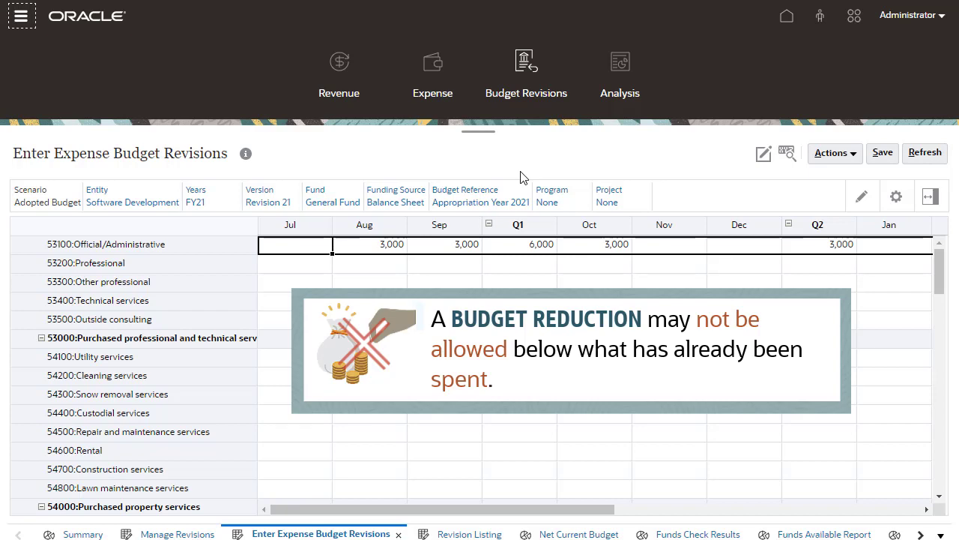
Display the funds check results for transaction EPM_43 in the EPM Source Budget across all control budget periods
{"action": "left_click", "coordinate": [697, 534]}
{"action": "left_click", "coordinate": [349, 167]}
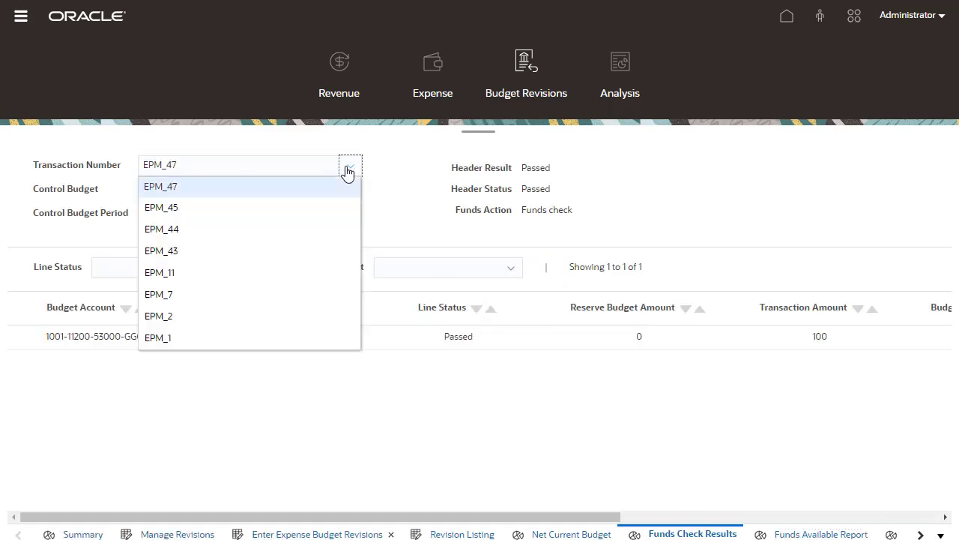
{"action": "left_click", "coordinate": [316, 250]}
{"action": "left_click", "coordinate": [350, 193]}
{"action": "left_click", "coordinate": [337, 233]}
{"action": "left_click", "coordinate": [349, 215]}
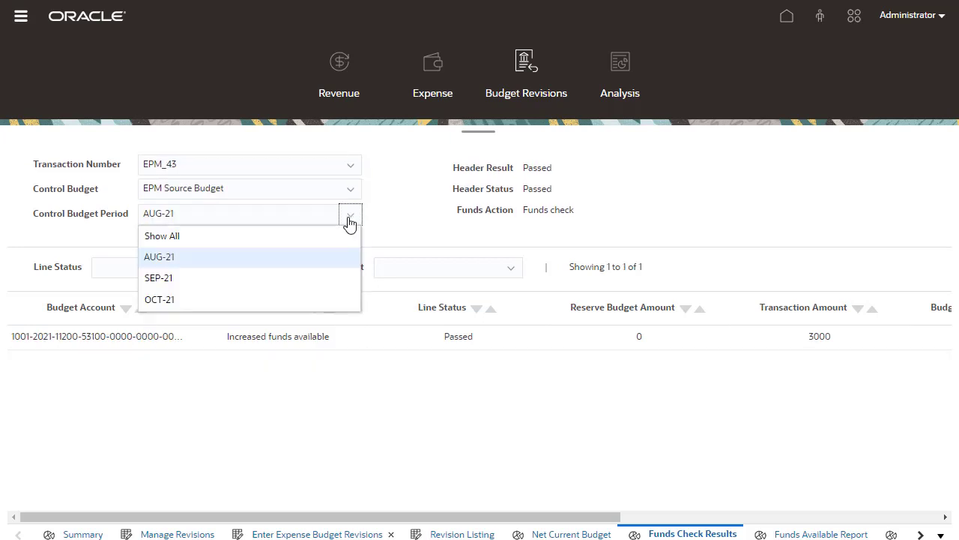
{"action": "left_click", "coordinate": [341, 235]}
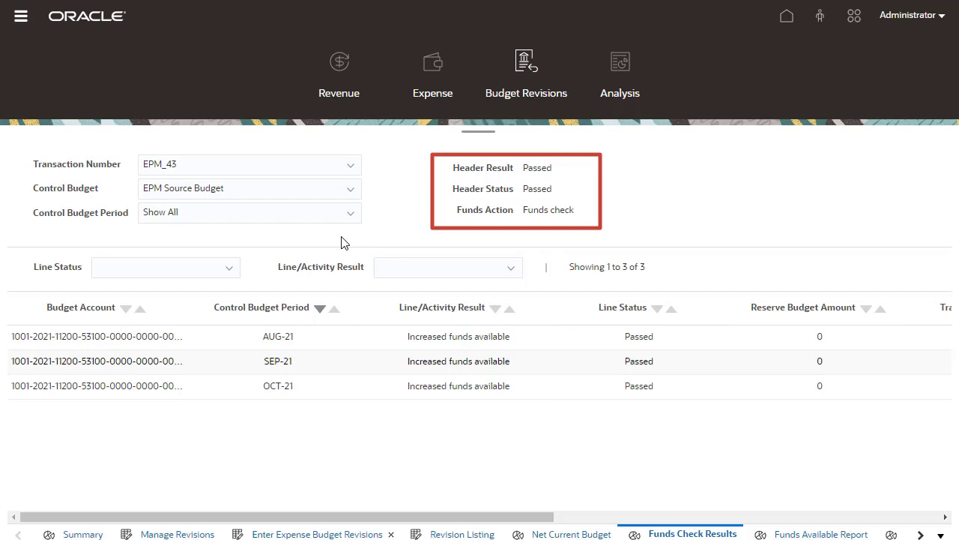
Switch the funds check results to transaction EPM_45, show all budget periods and read the line result message
{"action": "left_click", "coordinate": [349, 168]}
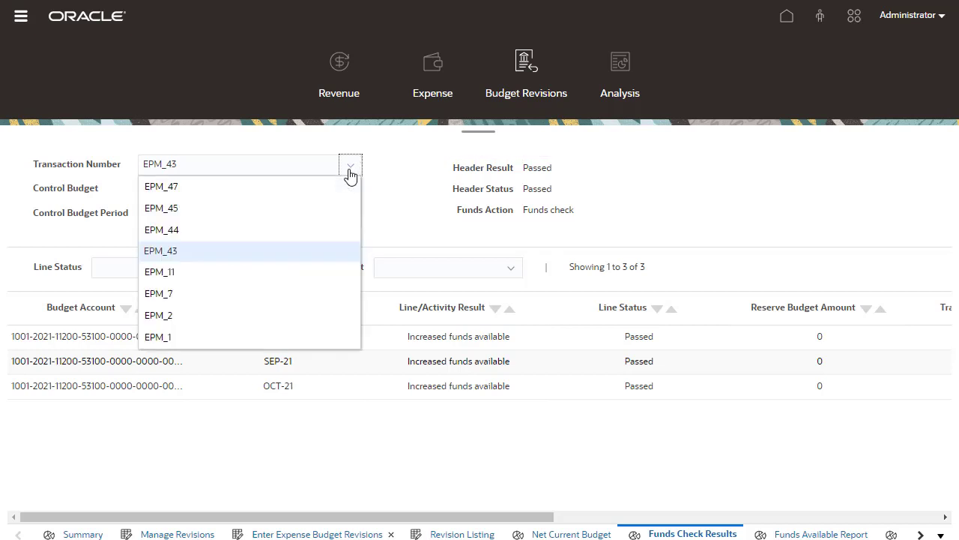
{"action": "left_click", "coordinate": [330, 209]}
{"action": "left_click", "coordinate": [325, 212]}
{"action": "left_click", "coordinate": [327, 238]}
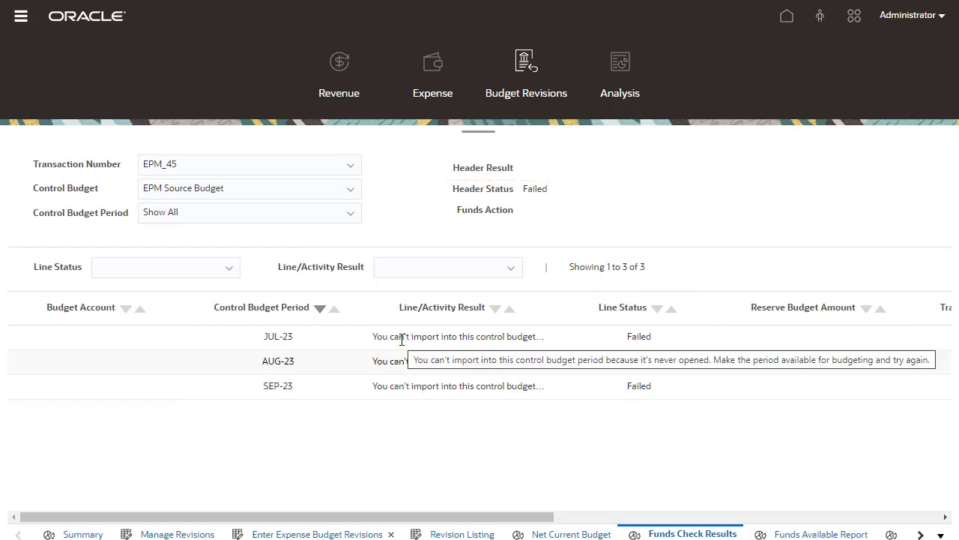
Launch a Funds Reserve for Revision 21, number EPM_43, with the approval comment "Reviewed and approved"
{"action": "left_click", "coordinate": [178, 534]}
{"action": "right_click", "coordinate": [306, 275]}
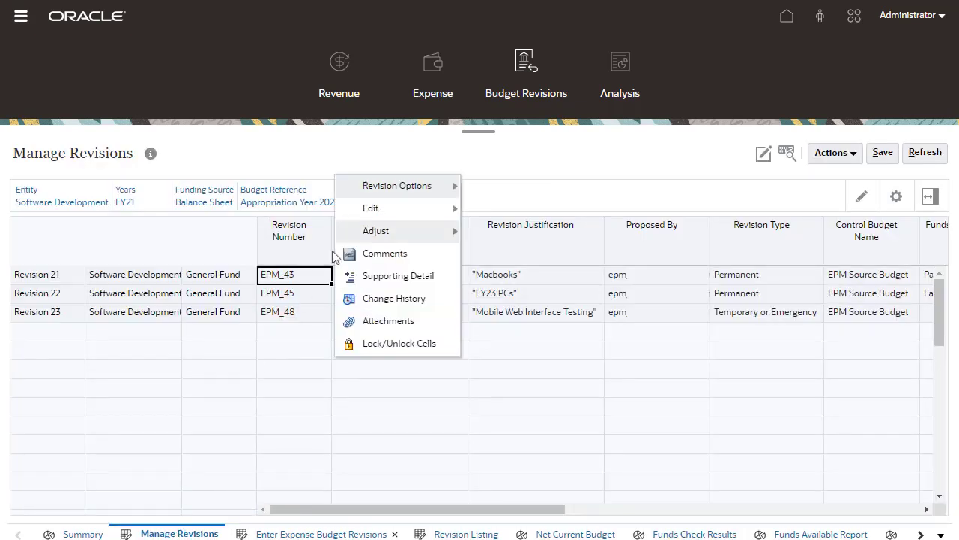
{"action": "mouse_move", "coordinate": [450, 210]}
{"action": "left_click", "coordinate": [513, 277]}
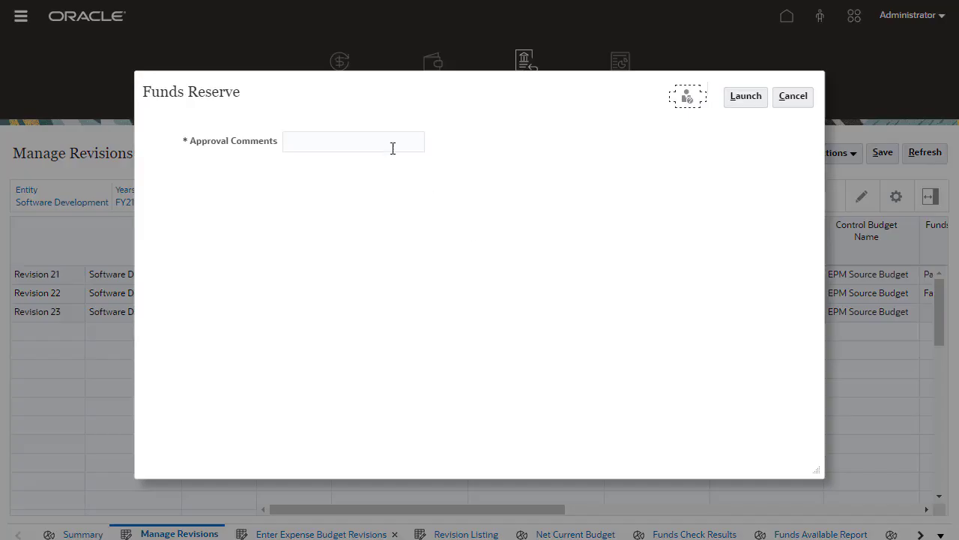
{"action": "left_click", "coordinate": [392, 143]}
{"action": "type", "text": "Reviewed and approved"}
{"action": "left_click", "coordinate": [745, 105]}
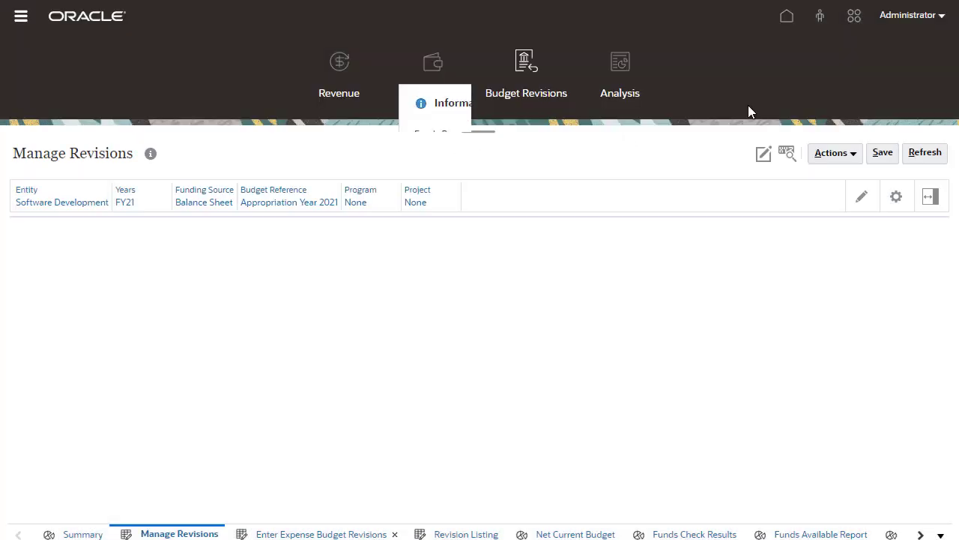
{"action": "left_click", "coordinate": [525, 168]}
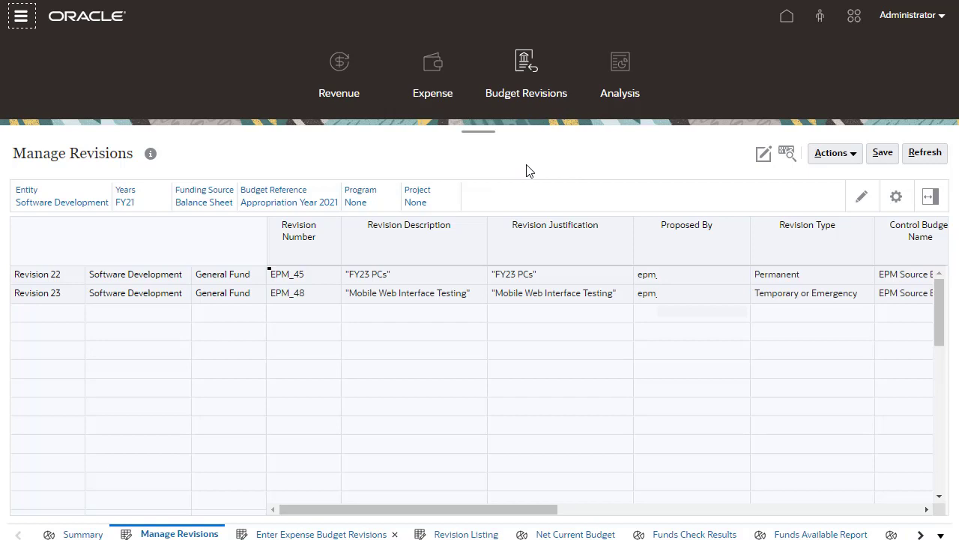
Review the funds reserve results for transaction EPM_43 in the EPM Source Budget, showing all control budget periods
{"action": "left_click", "coordinate": [665, 522]}
{"action": "left_click", "coordinate": [350, 166]}
{"action": "left_click", "coordinate": [329, 213]}
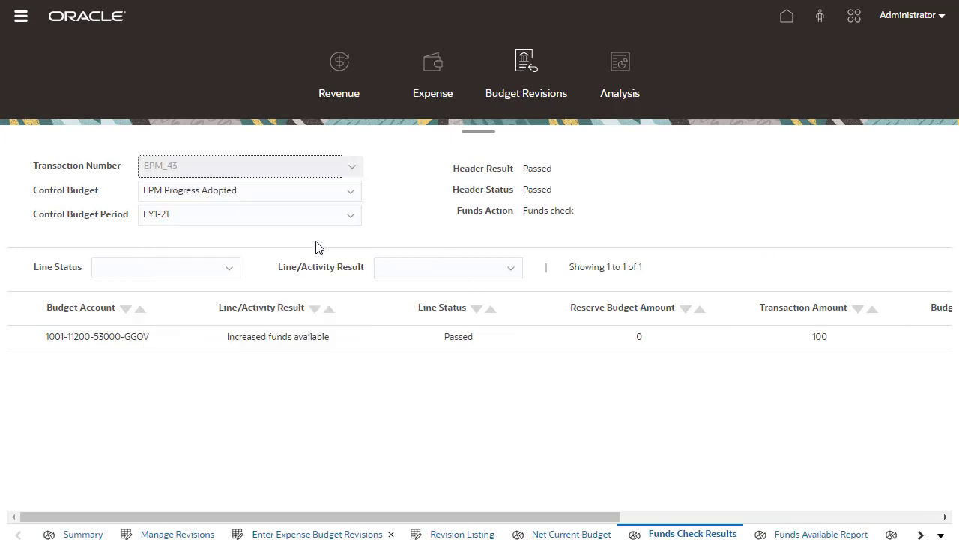
{"action": "left_click", "coordinate": [349, 192]}
{"action": "left_click", "coordinate": [327, 232]}
{"action": "left_click", "coordinate": [332, 214]}
{"action": "left_click", "coordinate": [328, 238]}
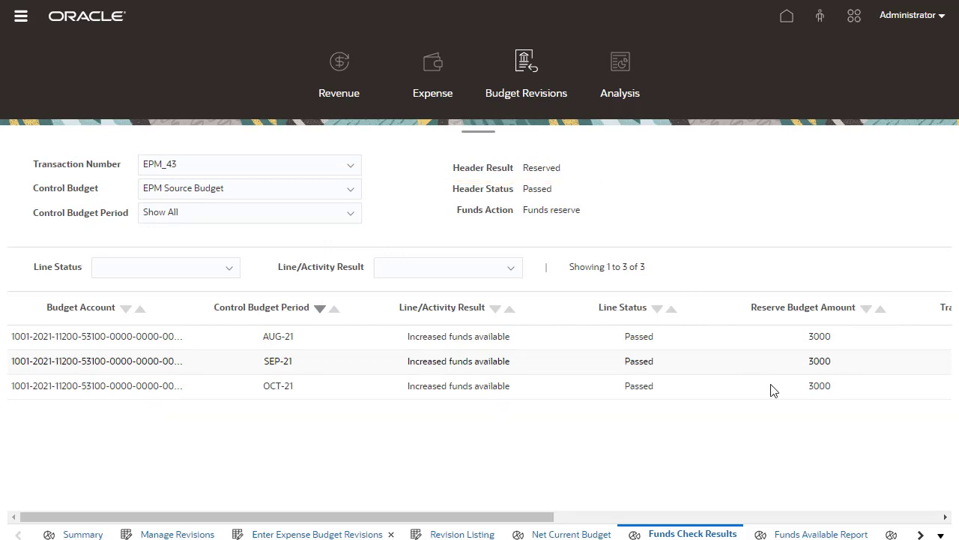
Open the Current Approved Budget and drill through from August of Official/Administrative to Fusion Budgetary Control: EPM Source Budget
{"action": "left_click", "coordinate": [920, 534]}
{"action": "left_click", "coordinate": [920, 535]}
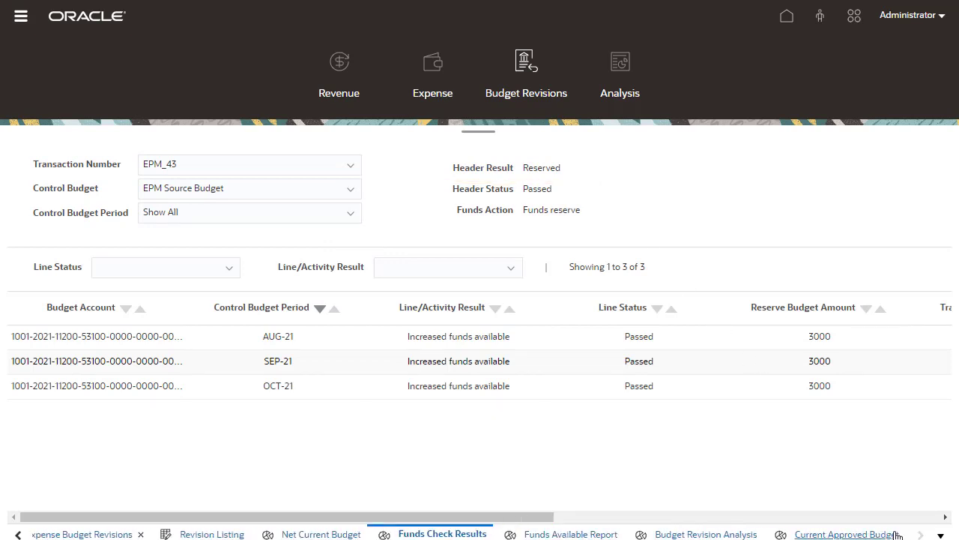
{"action": "left_click", "coordinate": [885, 534]}
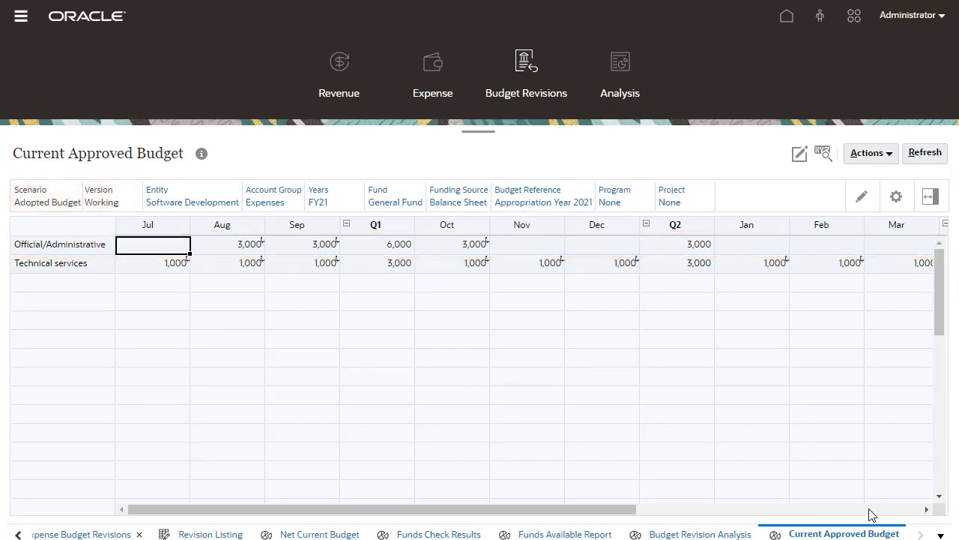
{"action": "right_click", "coordinate": [262, 240]}
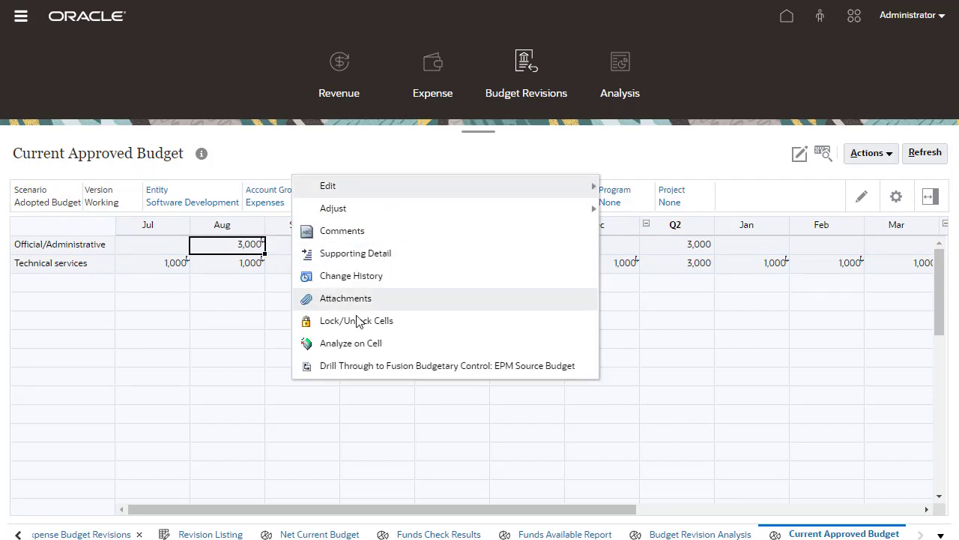
{"action": "left_click", "coordinate": [403, 367]}
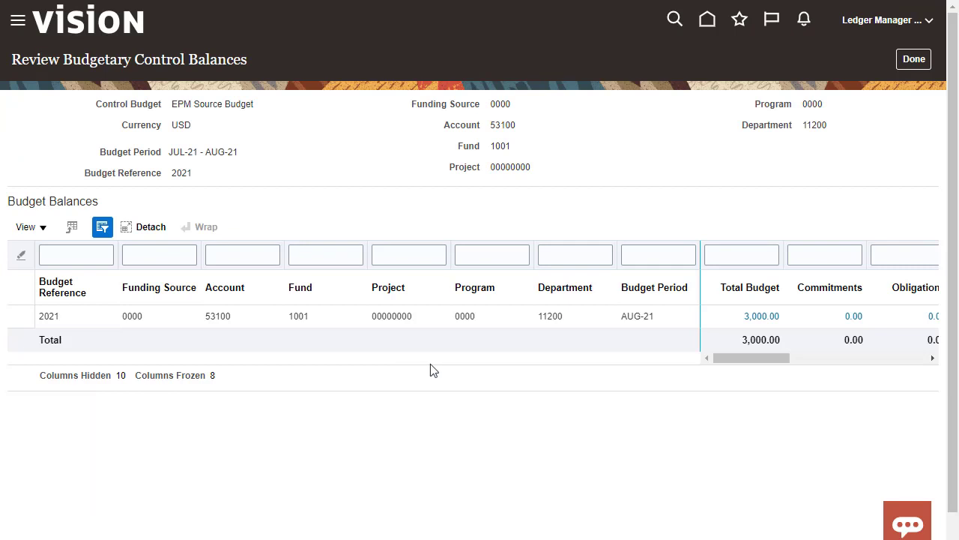
Review the AUG-21 balances, inspect the EPM_43 budget entry behind the total budget with its additional information, and close the details
{"action": "left_click", "coordinate": [888, 360]}
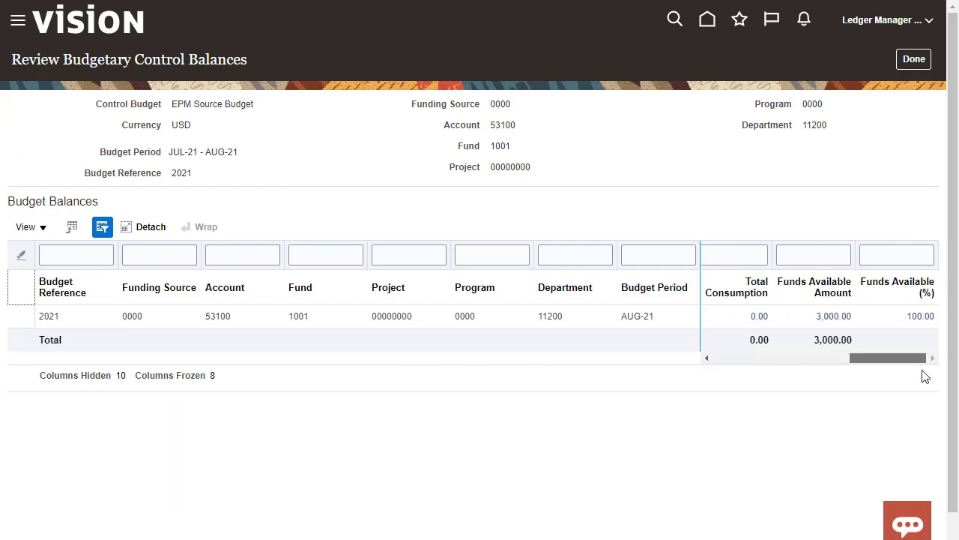
{"action": "left_click", "coordinate": [722, 358]}
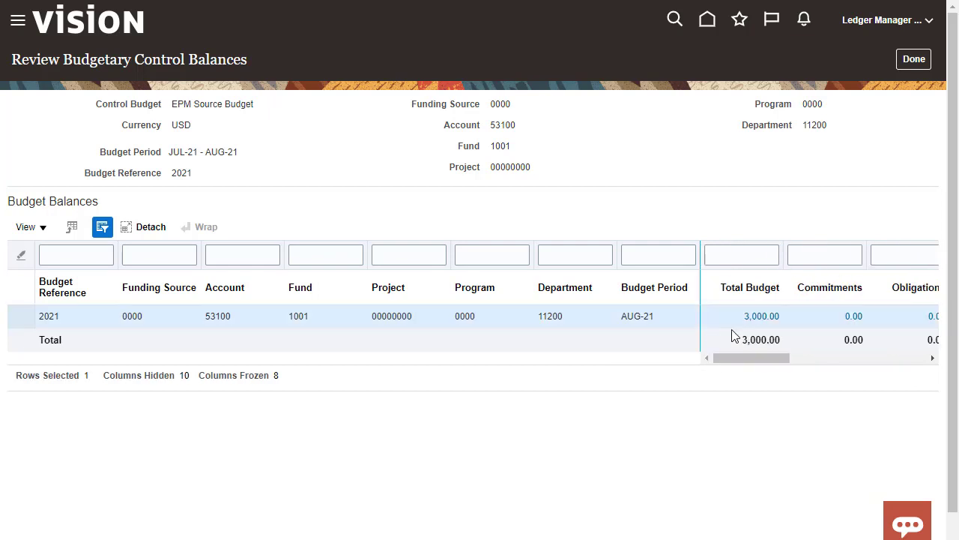
{"action": "left_click", "coordinate": [761, 316]}
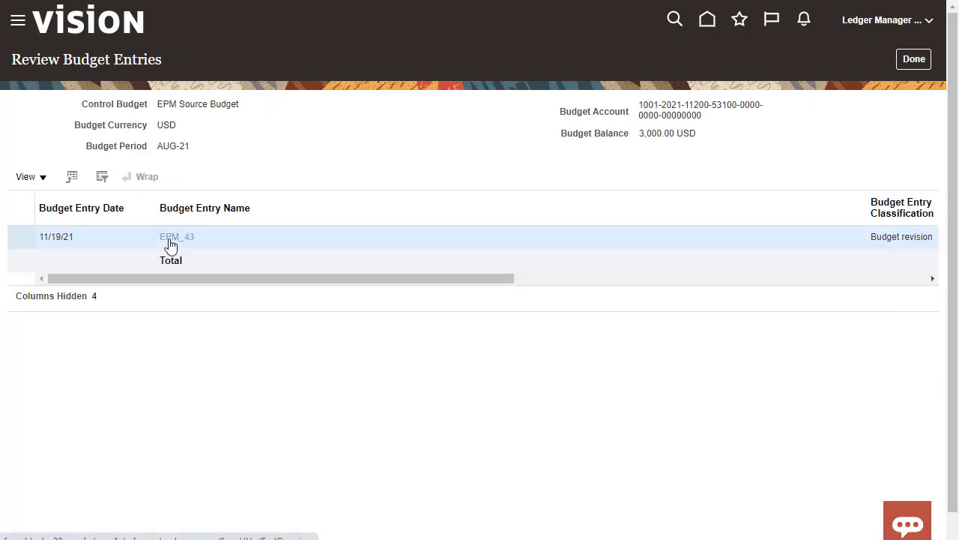
{"action": "left_click", "coordinate": [171, 238]}
{"action": "left_click", "coordinate": [18, 150]}
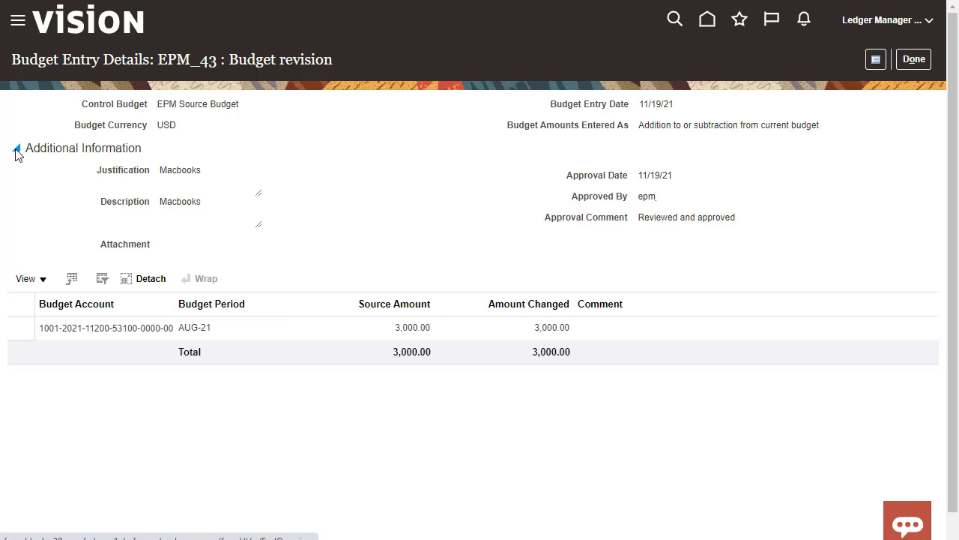
{"action": "left_click", "coordinate": [911, 61]}
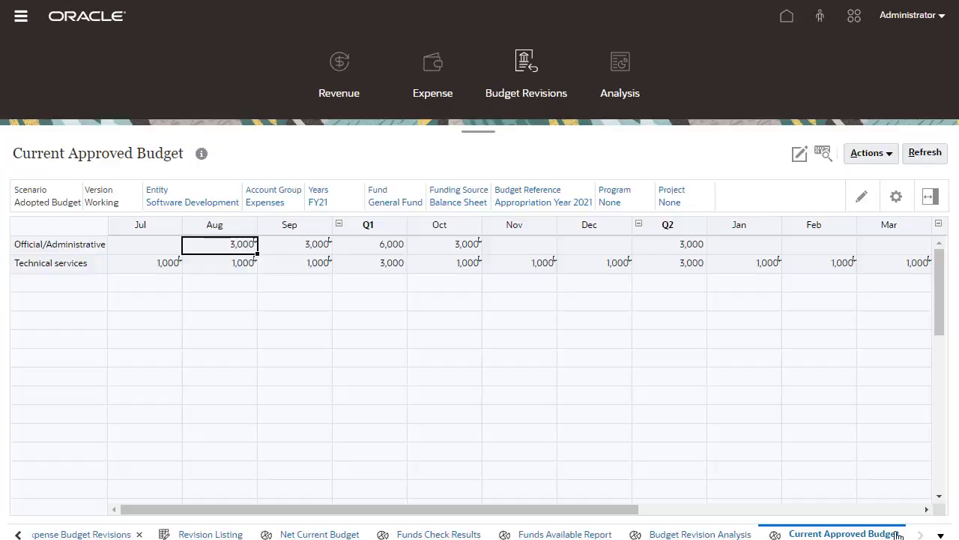